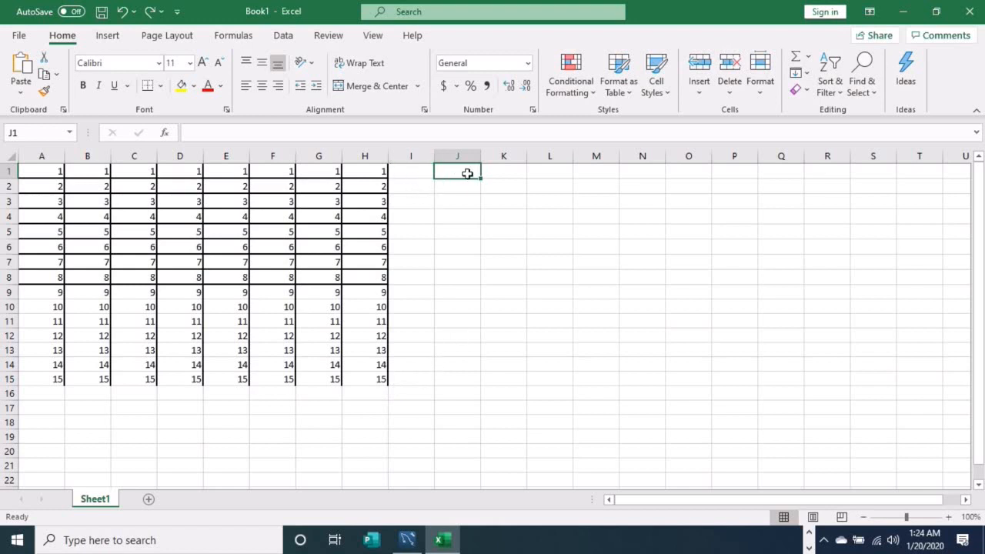
- Enter the formula =ROW() in cell J1 and fill it down to J15
text(=)
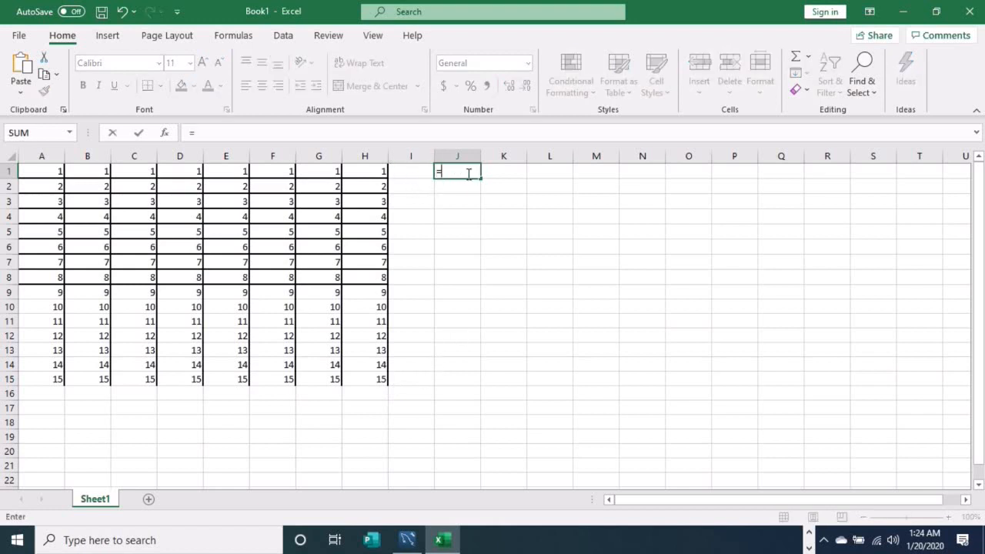
text(RO)
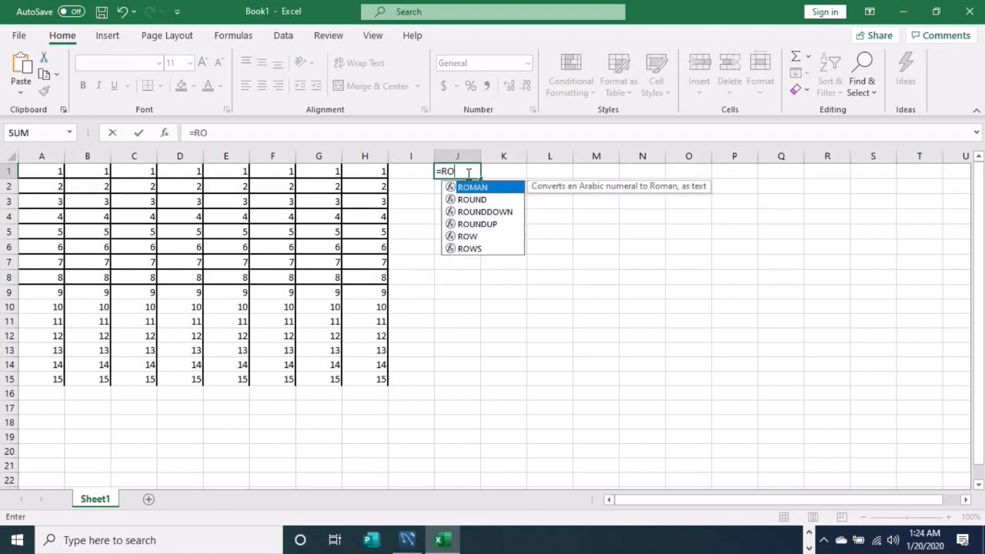
text(W)
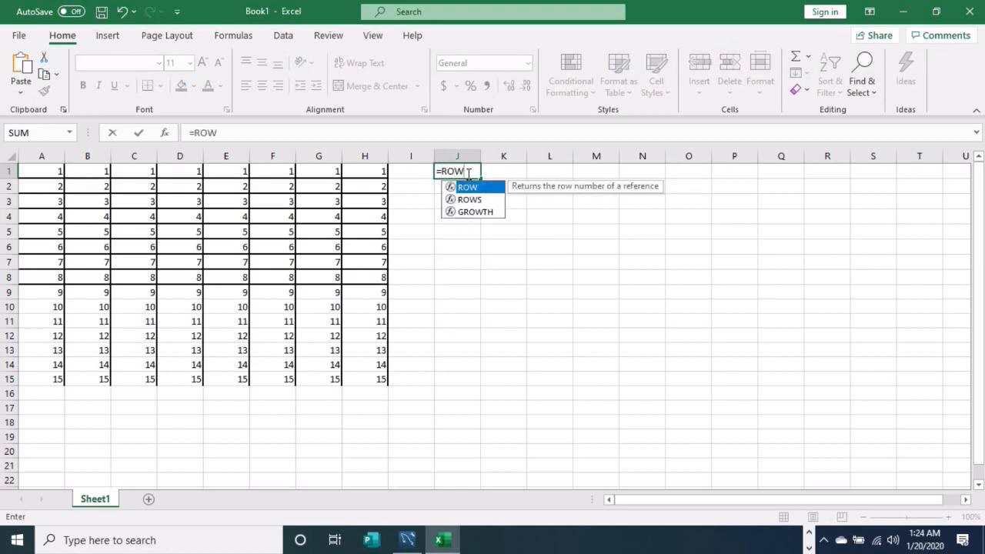
text(()
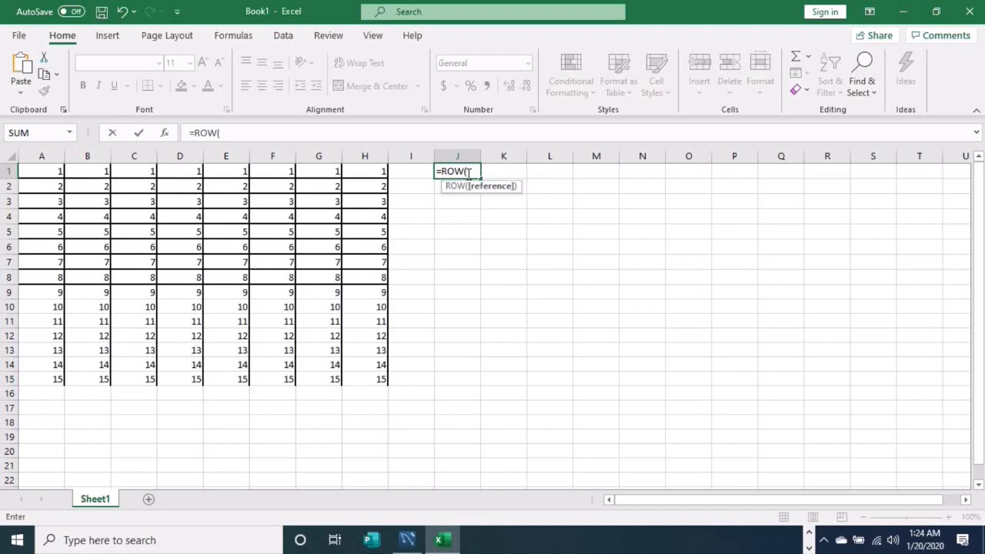
text())
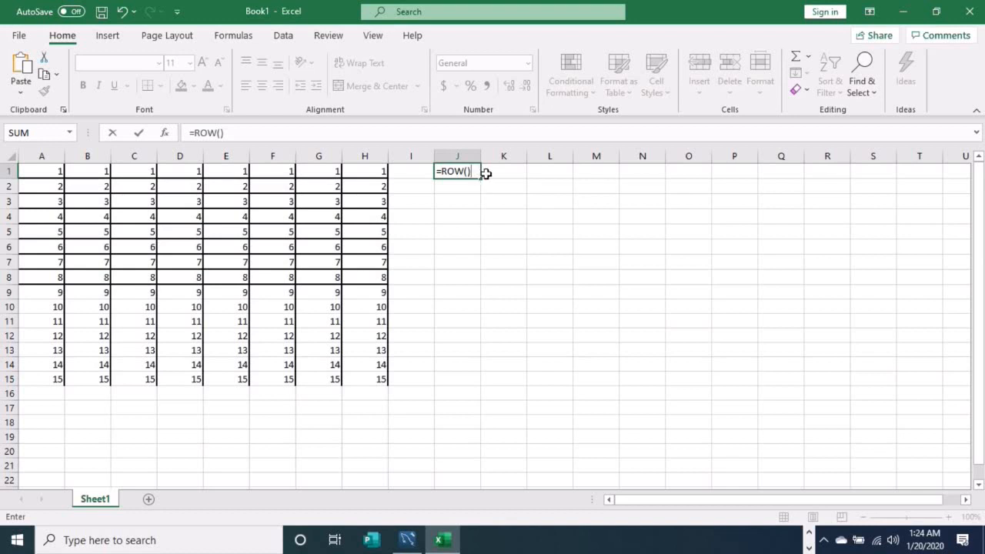
key(Return)
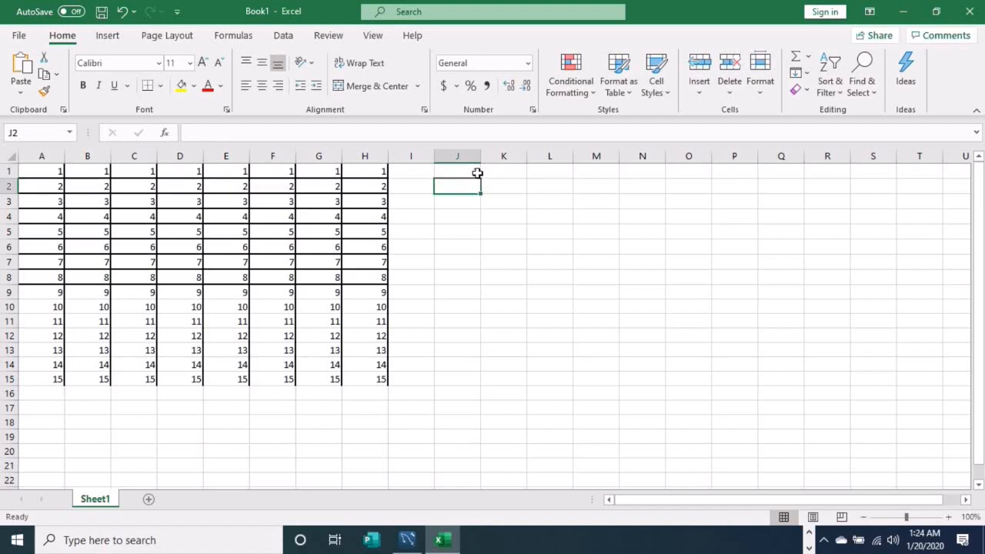
click(478, 174)
drag(479, 177, 489, 380)
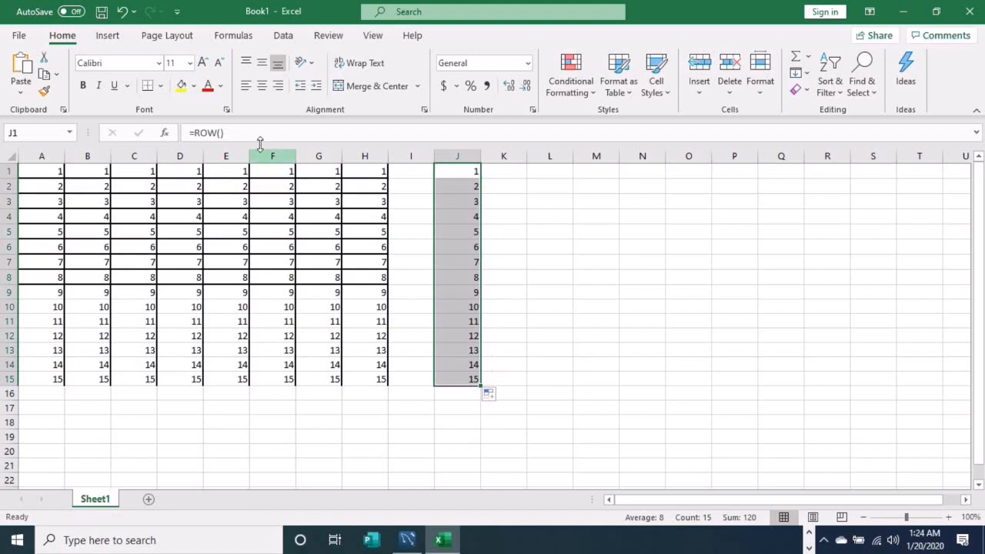
- Change the formula in all of J1:J15 to =MOD(ROW(),5) in one entry
click(196, 132)
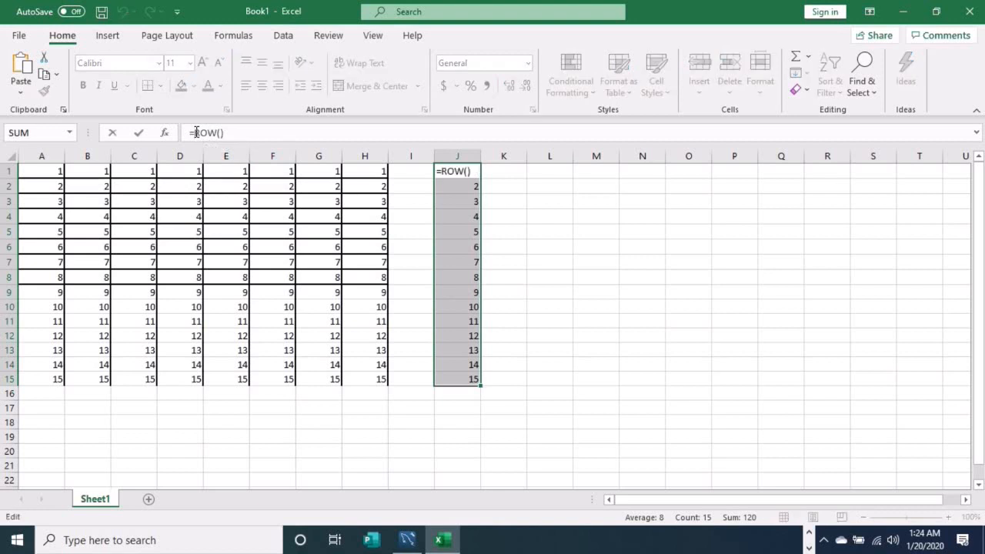
text(MOD)
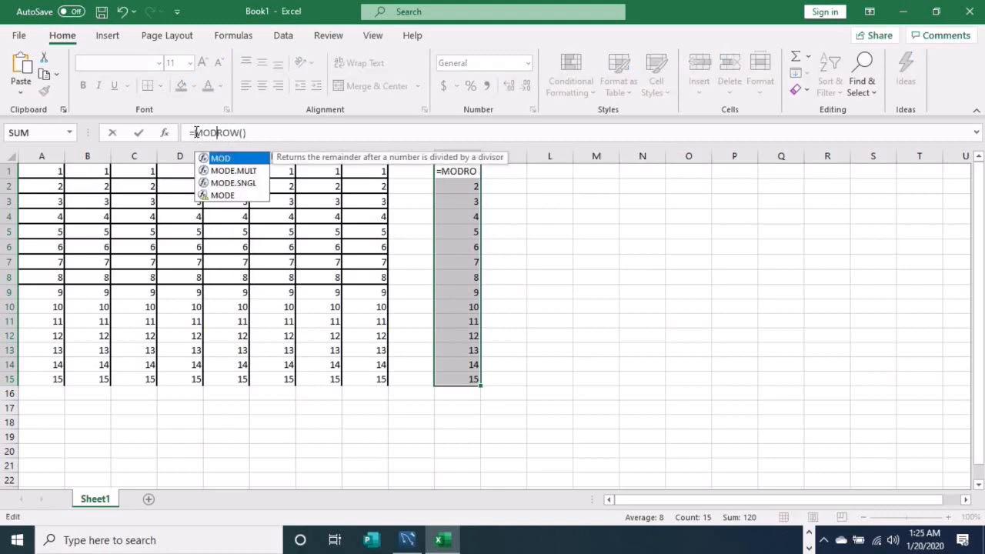
text((ROW())
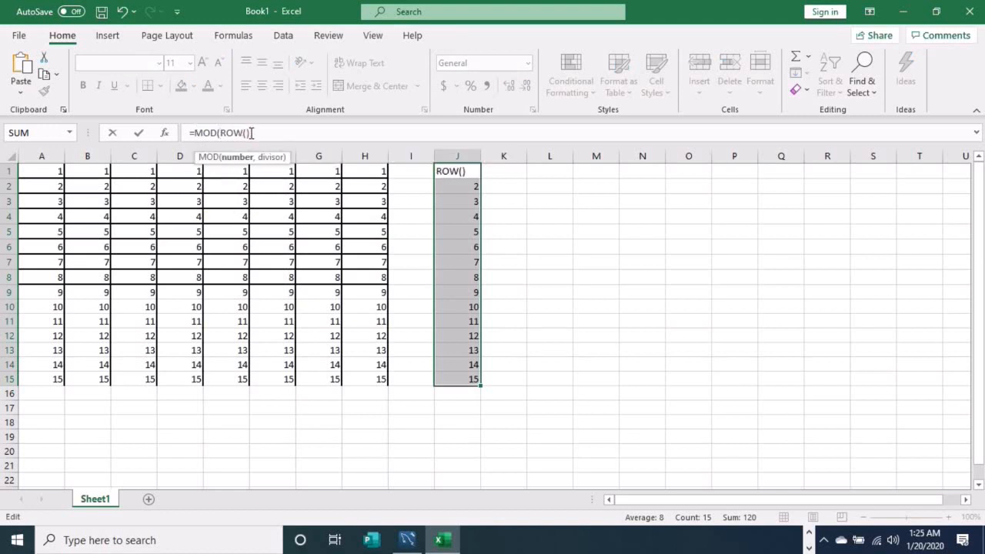
text(,5)
text())
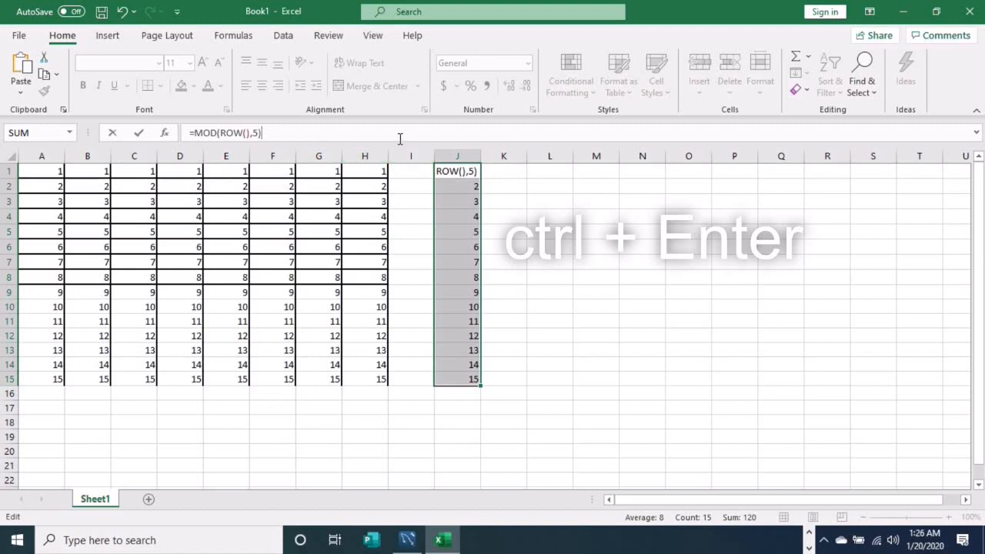
key(ctrl+Return)
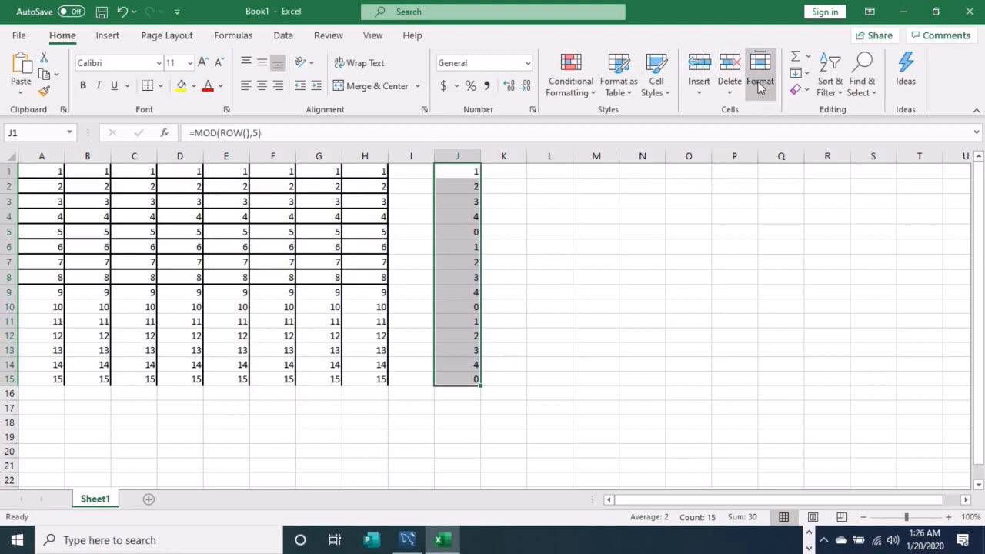
- Add a filter to column J and show only the rows whose value is 0
click(835, 94)
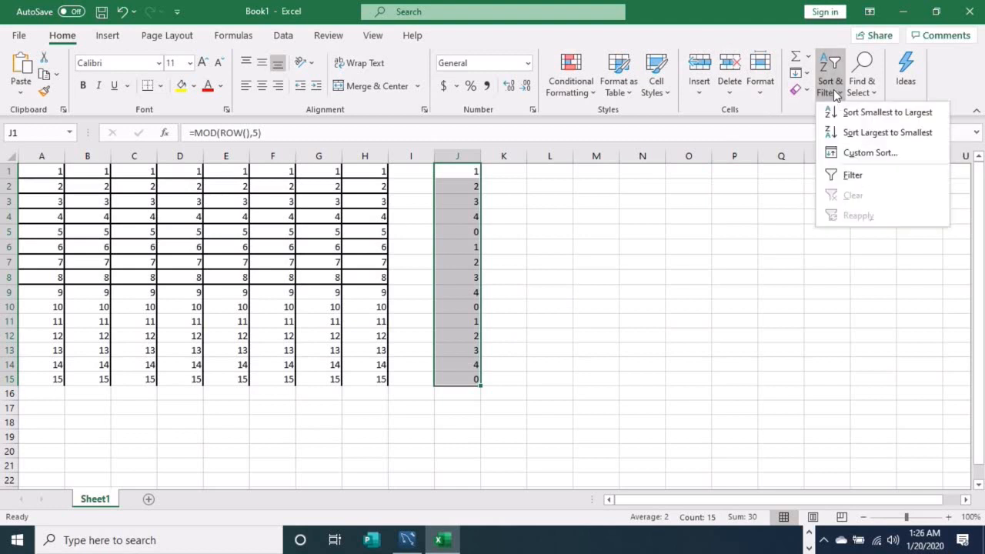
click(852, 176)
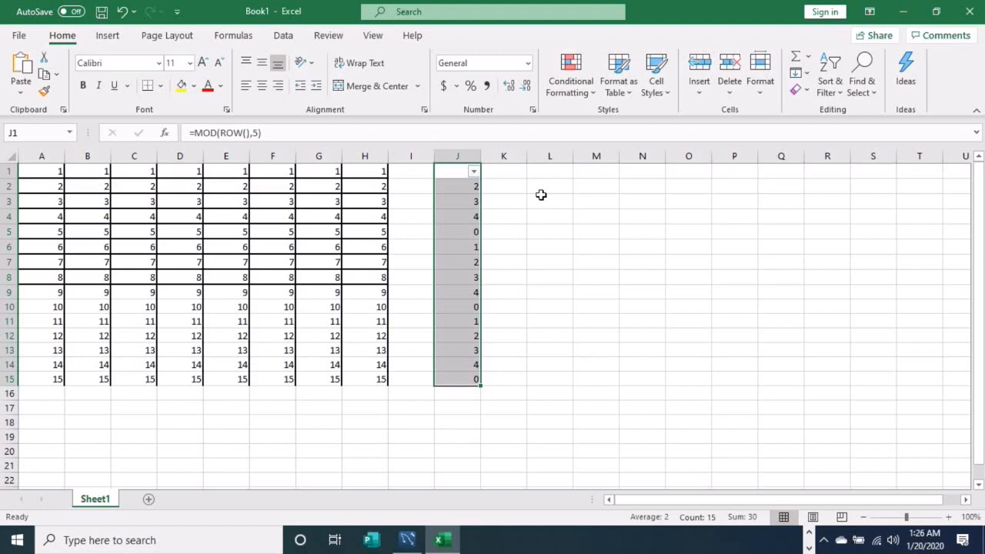
click(474, 173)
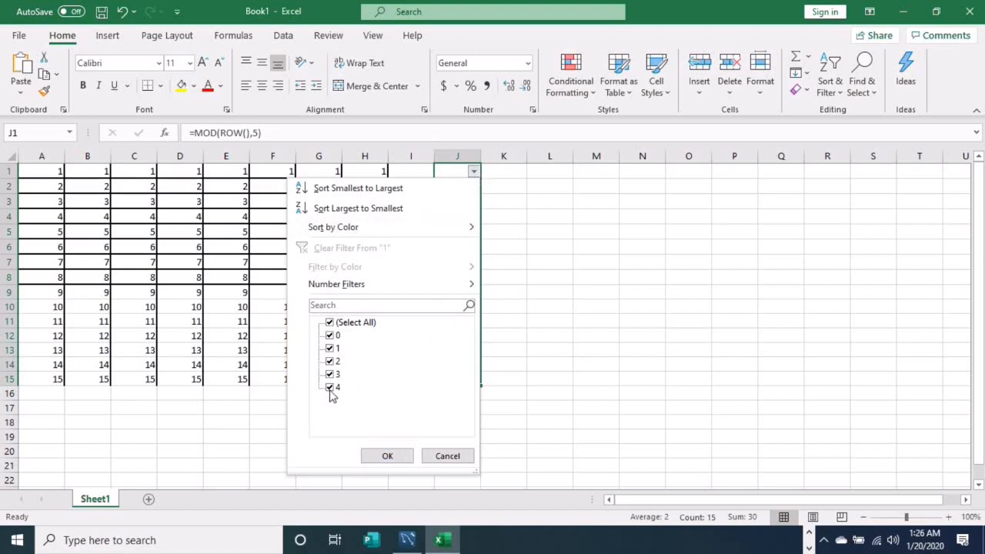
click(330, 388)
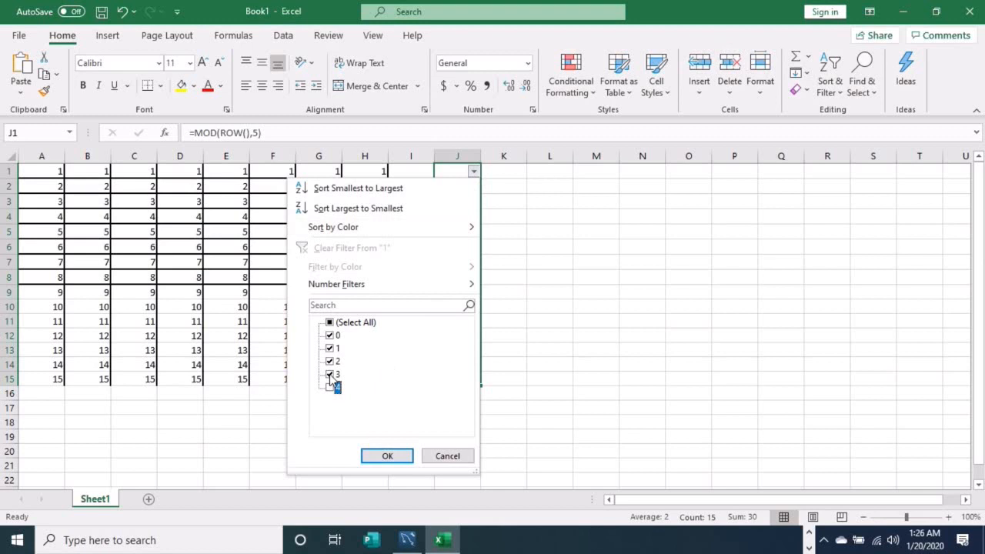
click(331, 374)
click(330, 362)
click(330, 348)
click(387, 456)
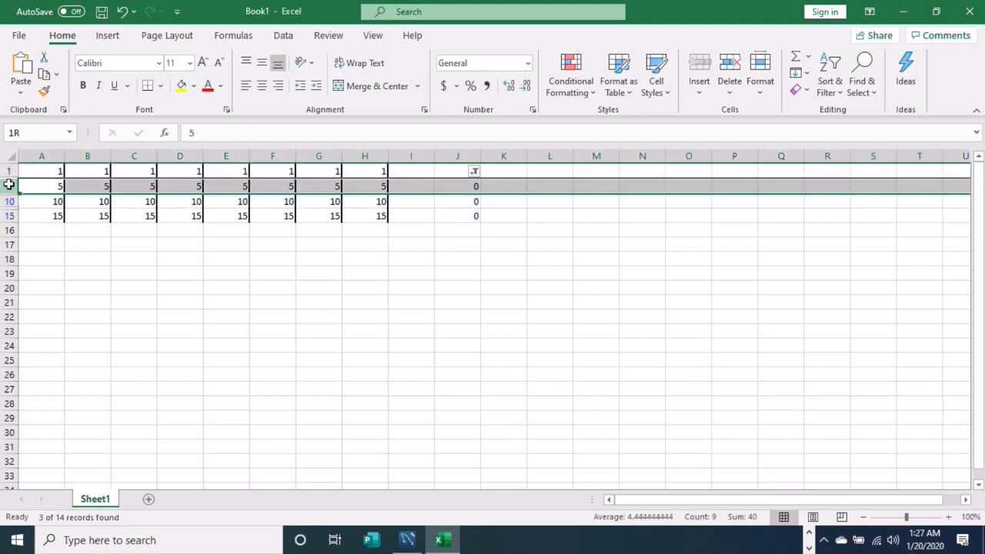
- Delete the filtered sheet rows 5, 10 and 15
drag(9, 185, 21, 212)
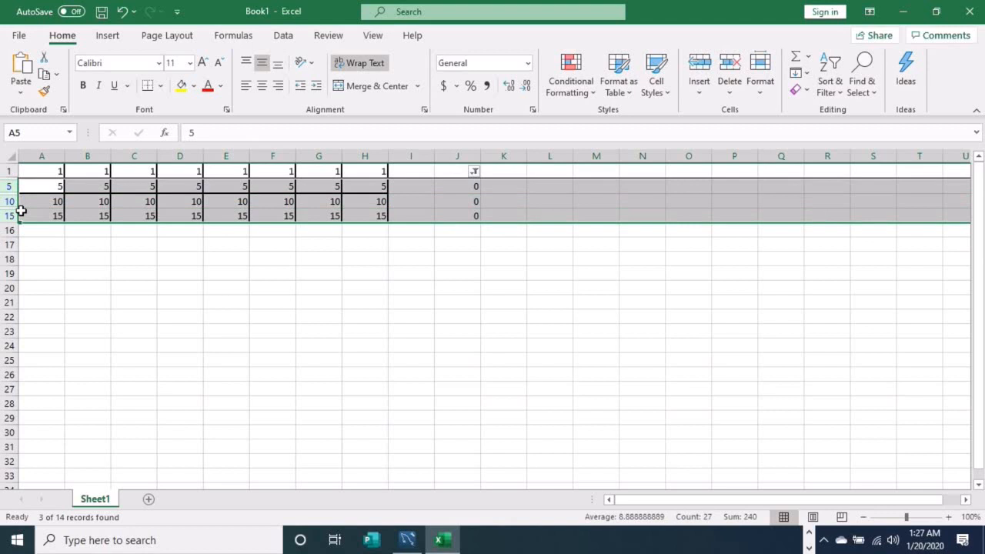
click(730, 92)
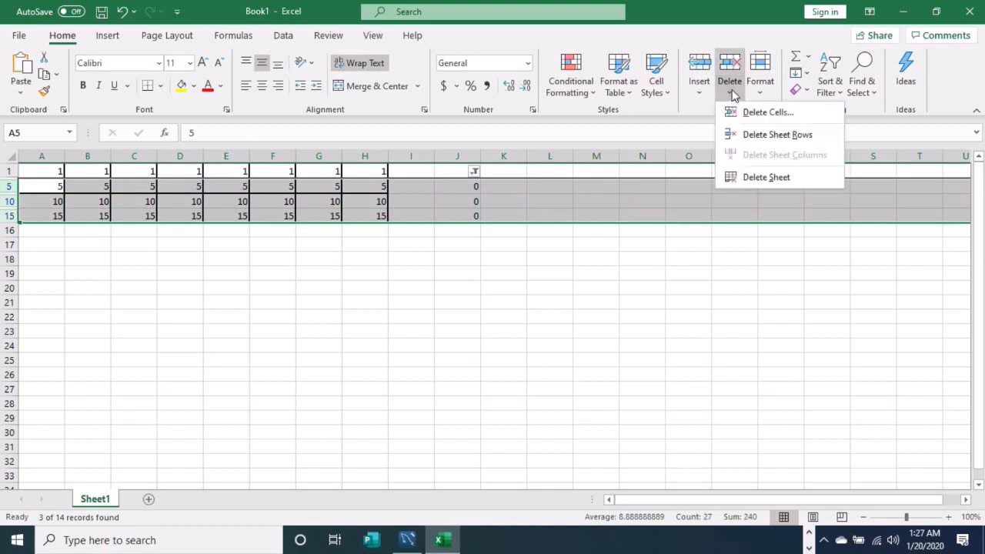
click(774, 136)
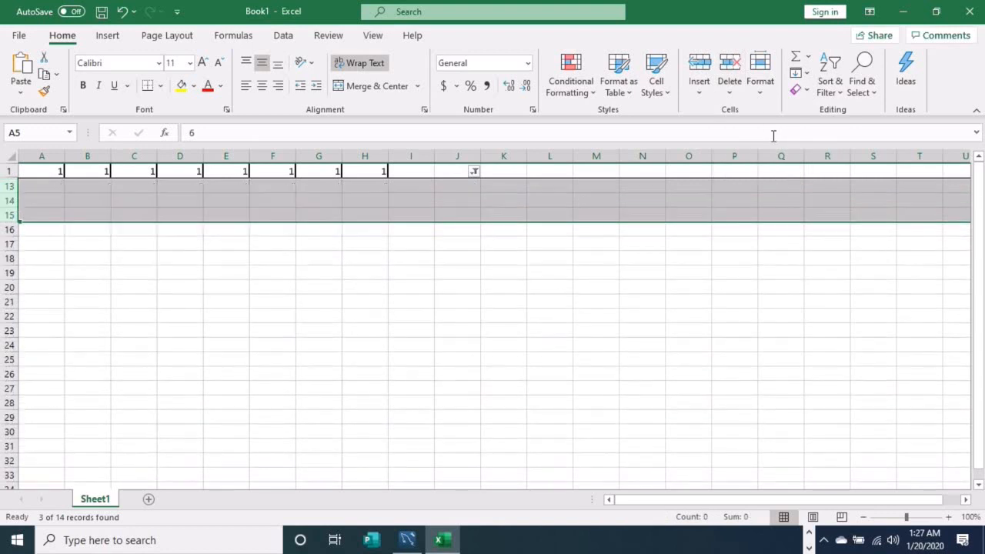
- Switch the column J filter from 0 to the values 1, 2, 3 and 4, and remove the filter from the sheet
click(475, 173)
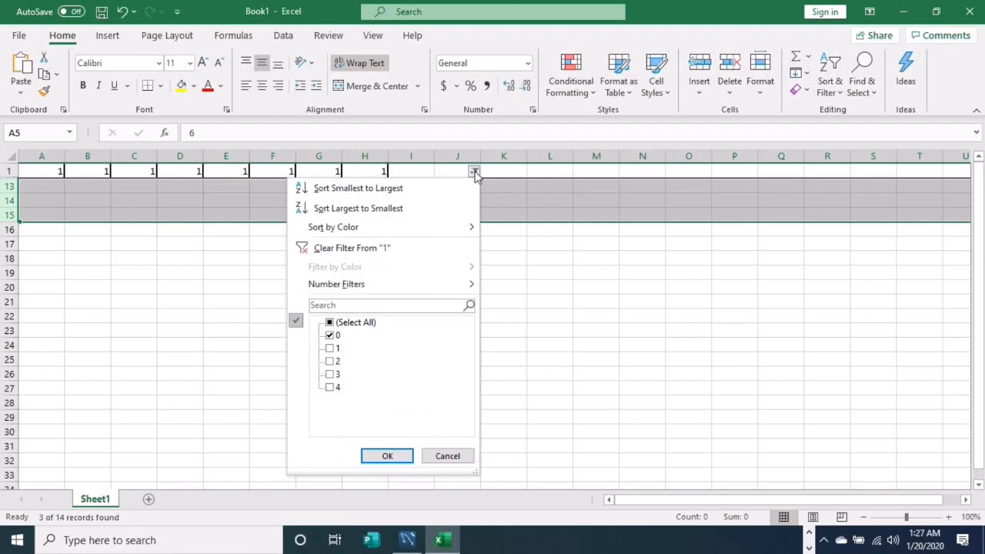
click(332, 348)
click(329, 335)
click(329, 360)
click(330, 374)
click(330, 387)
click(387, 456)
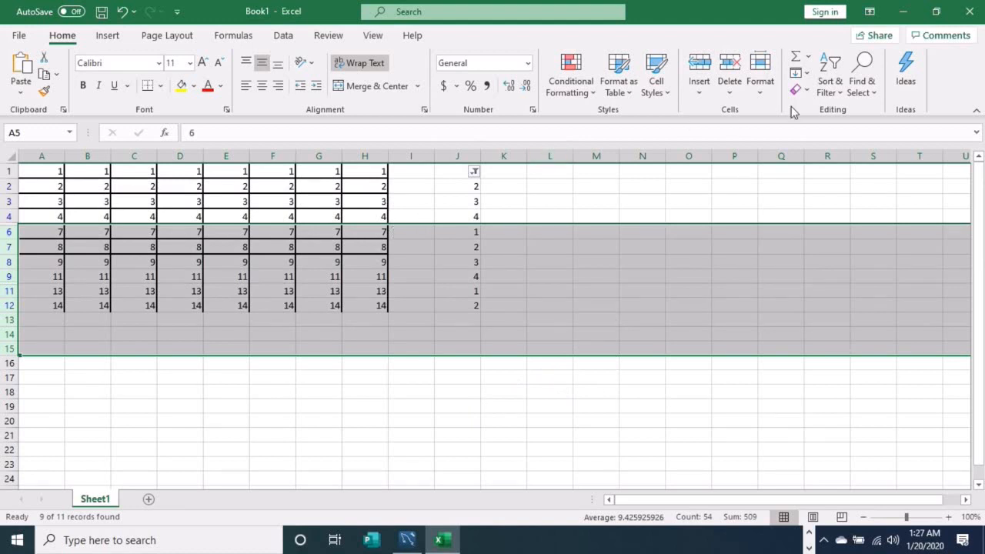
click(833, 93)
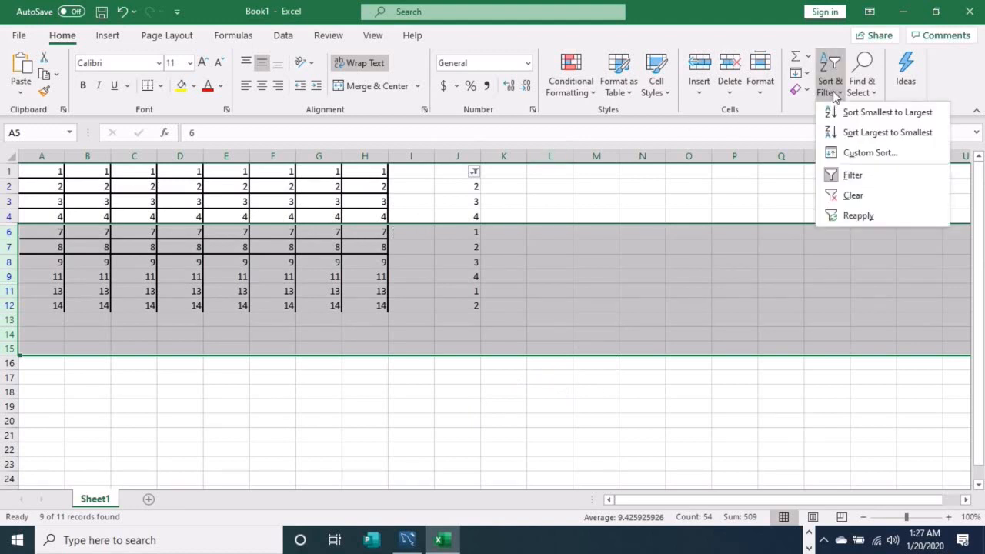
click(851, 174)
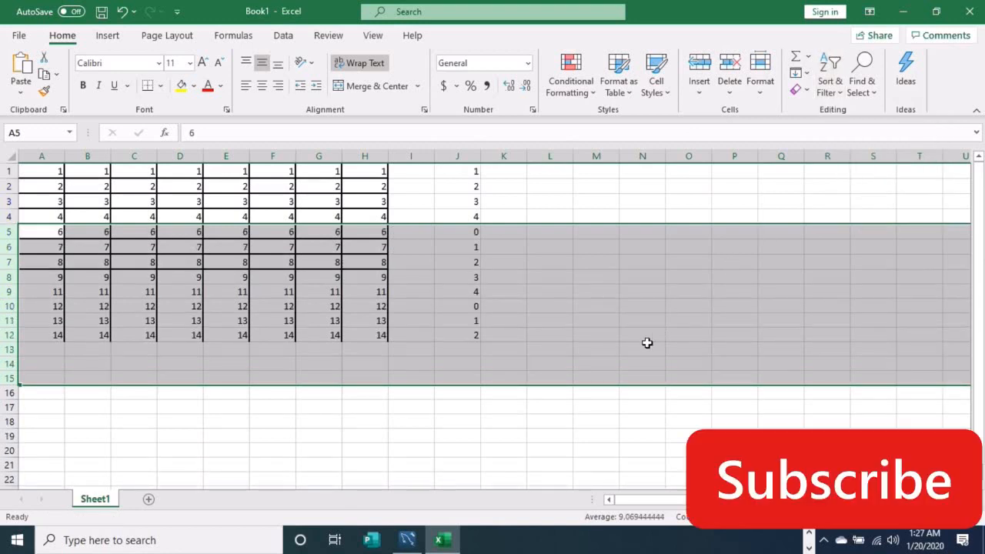